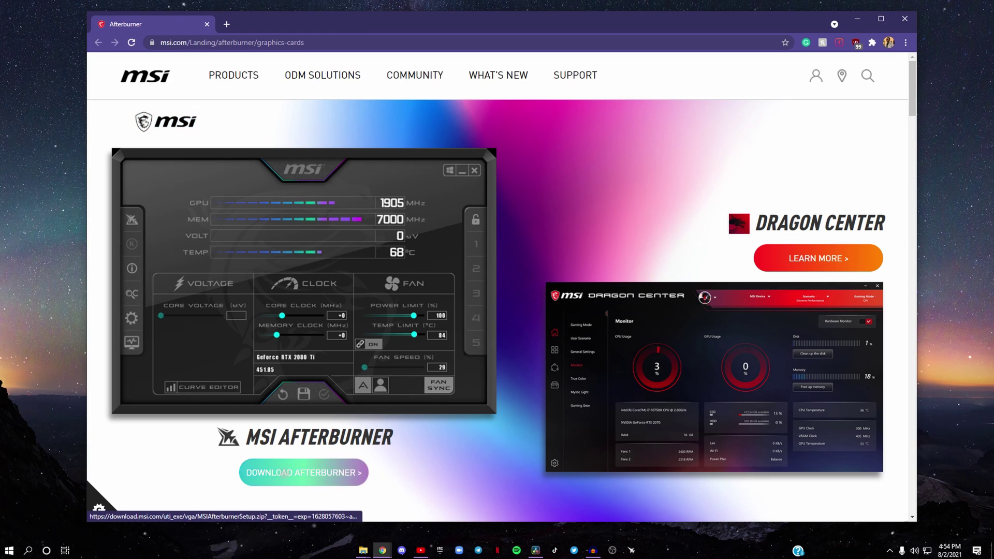
- Download the 51.7 MB MSIAfterburnerSetup zip and reveal it in the Downloads folder
click(284, 476)
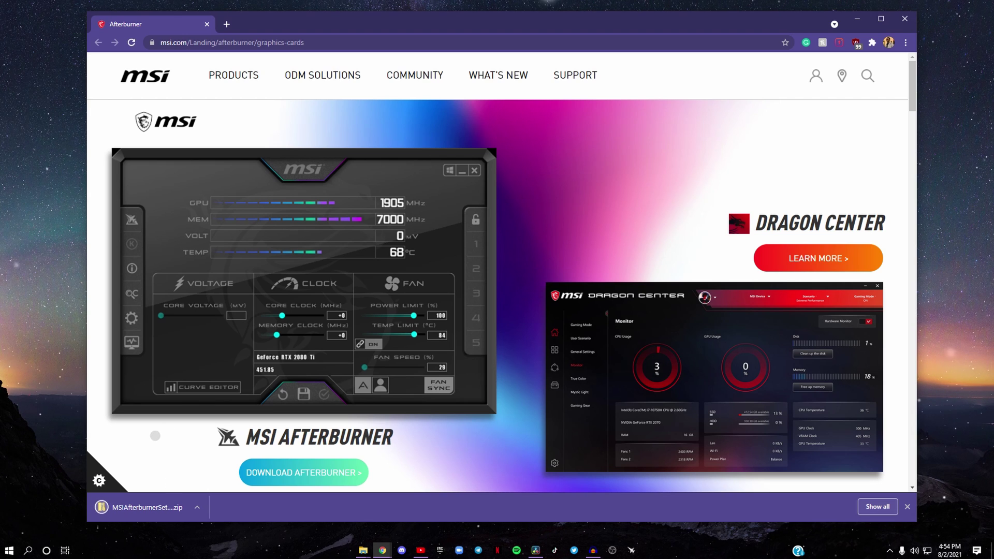
click(198, 507)
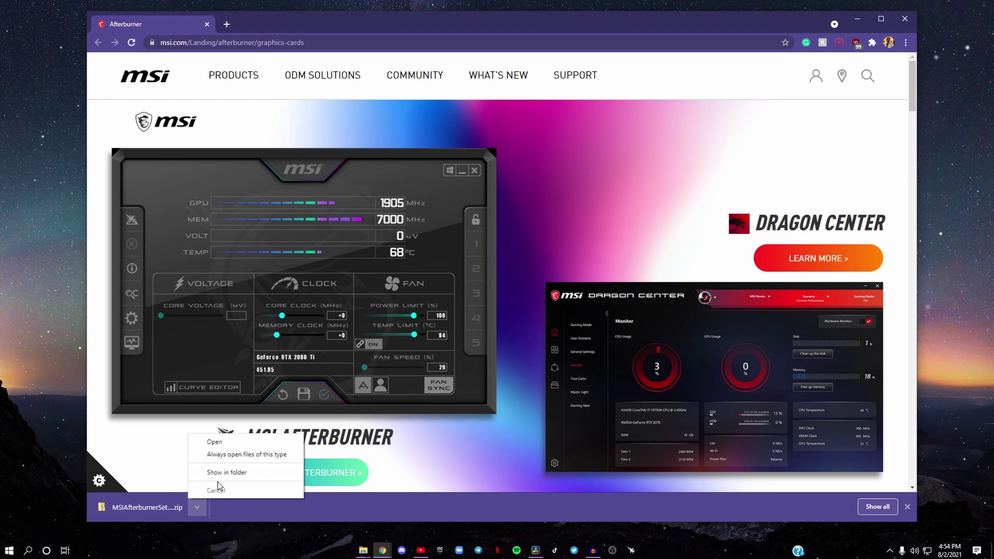
click(226, 472)
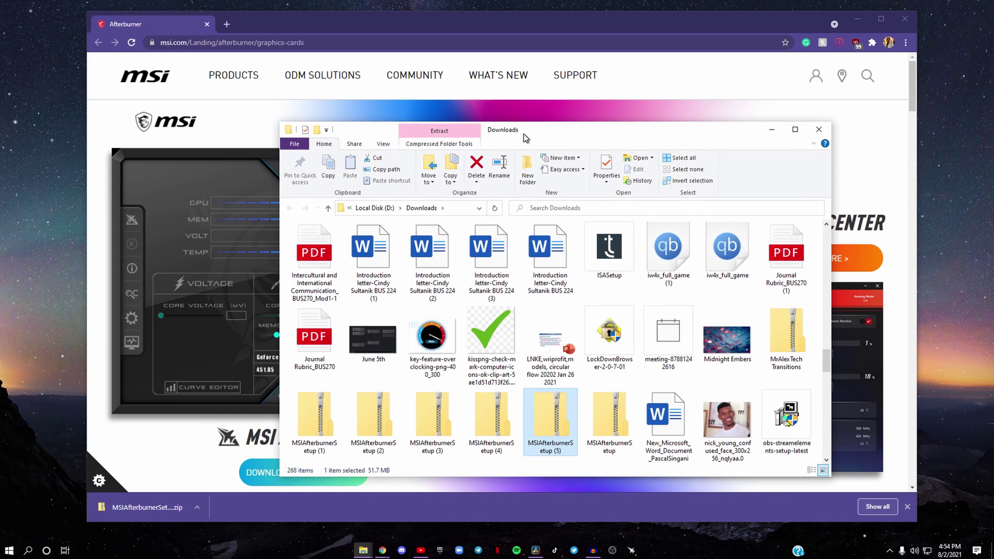
- Extract all files from the zip into the MSIAfterburnerSetup (5) folder, then close the zip window
right_click(555, 429)
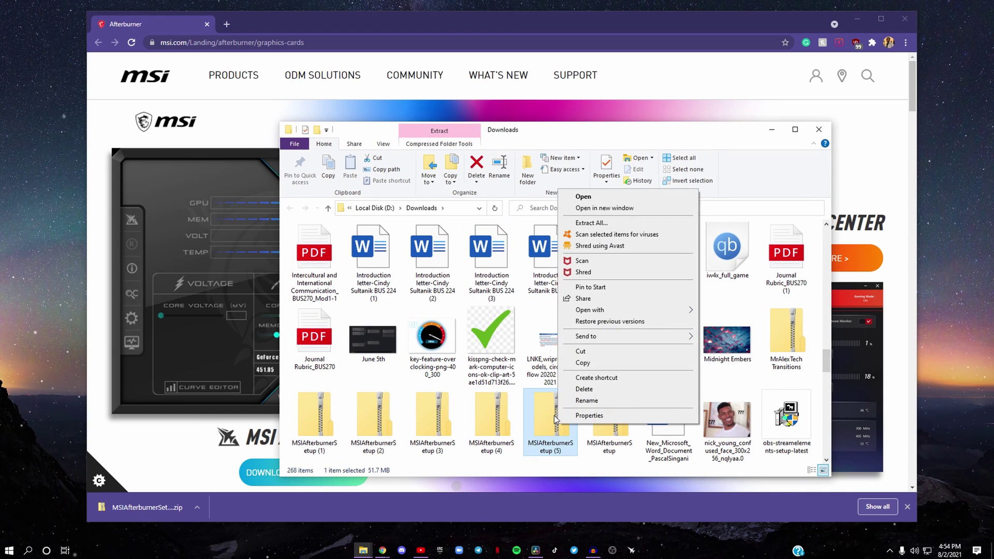
click(546, 421)
double_click(545, 421)
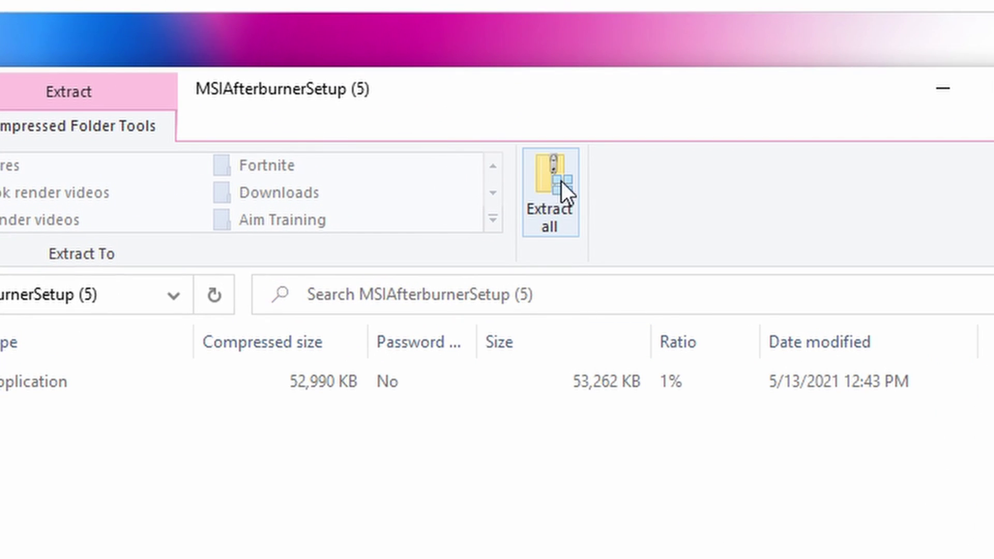
click(564, 204)
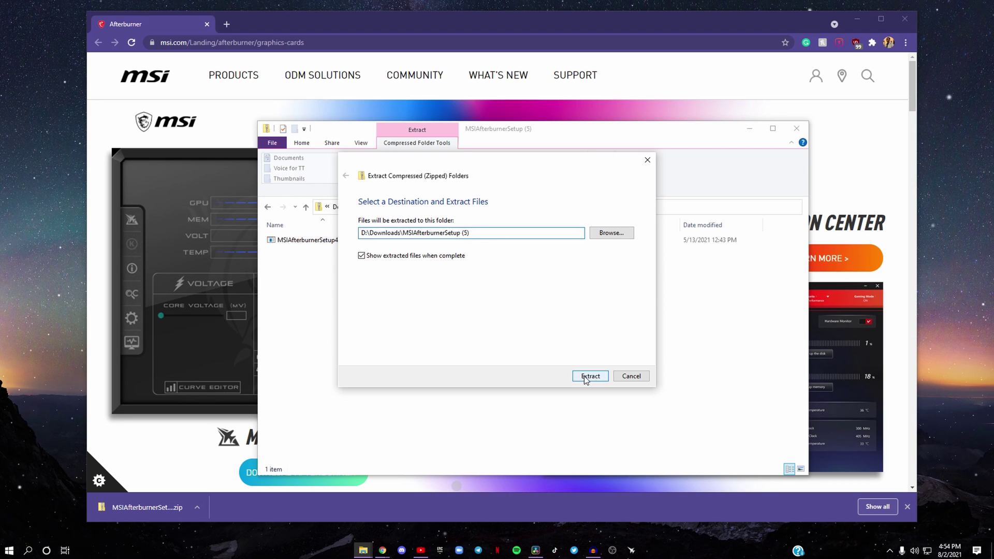
click(589, 377)
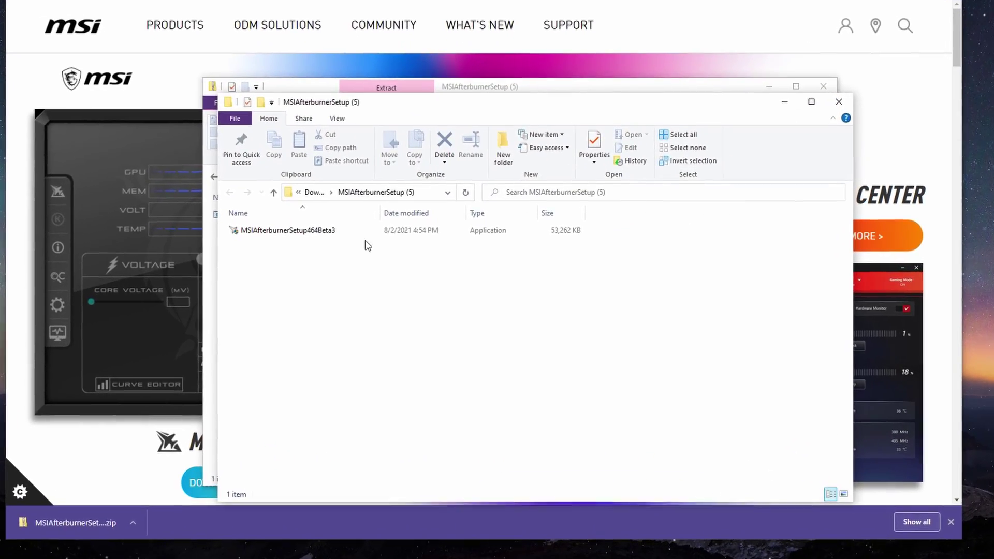
click(823, 86)
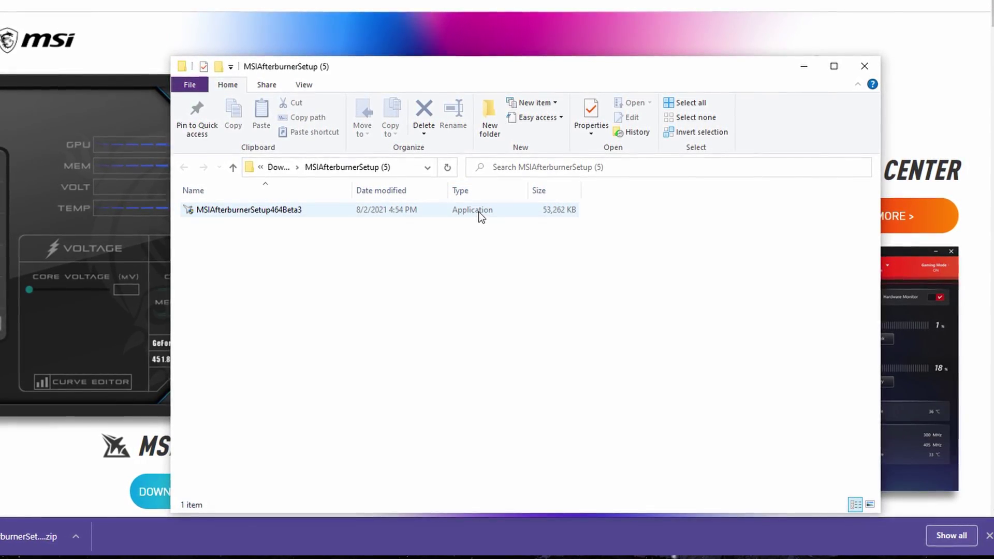
- Launch MSIAfterburnerSetup464Beta3, allow it through UAC, and keep English as installer language
double_click(475, 213)
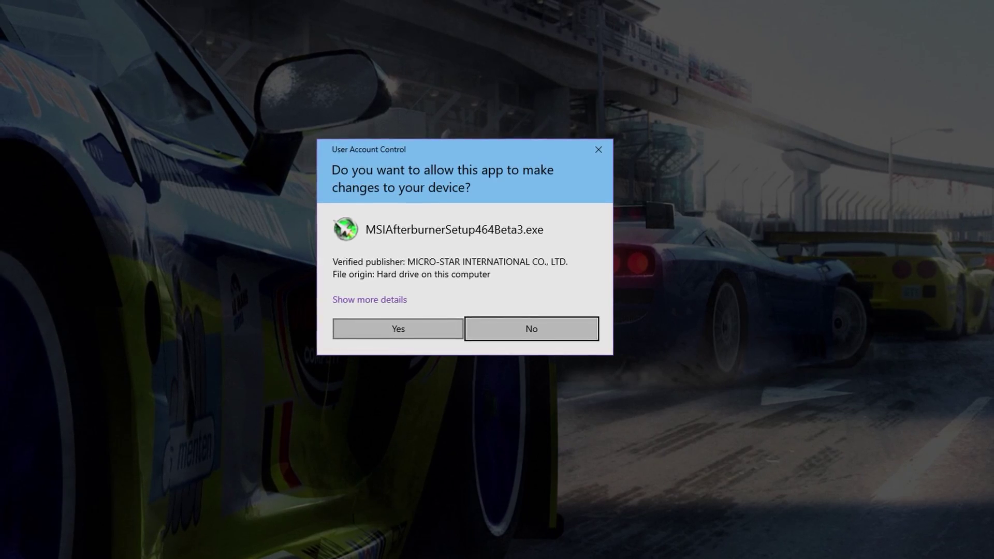
key(Left)
key(Return)
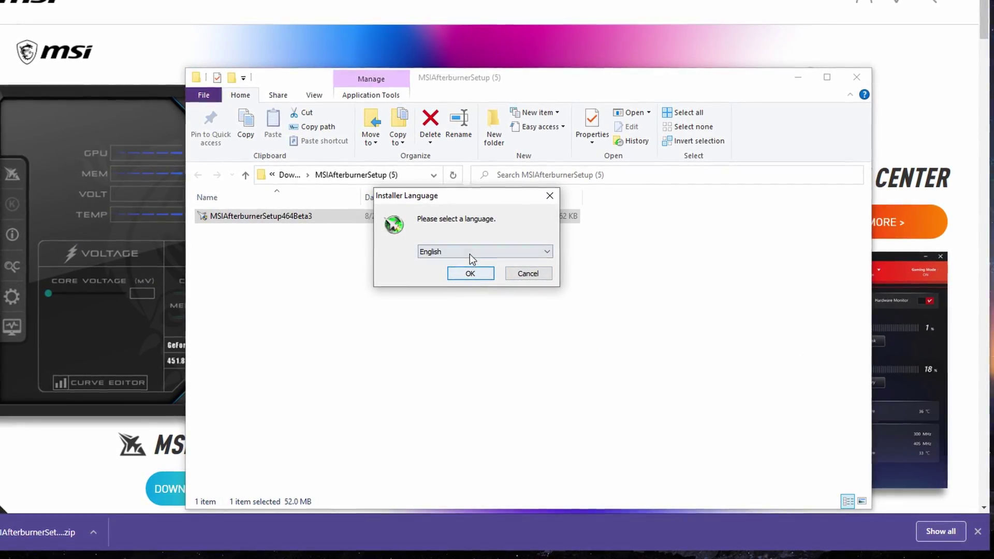
click(470, 252)
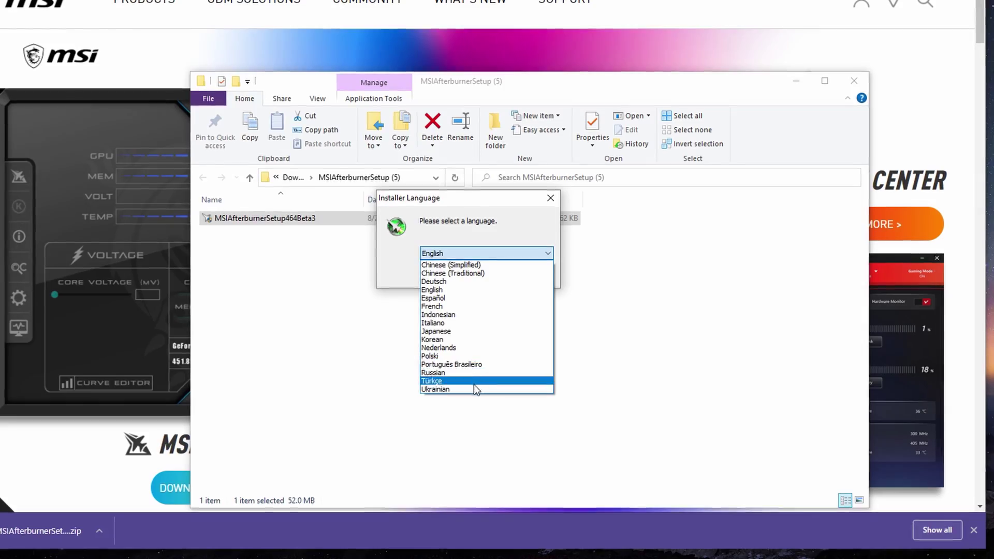
click(453, 236)
click(460, 278)
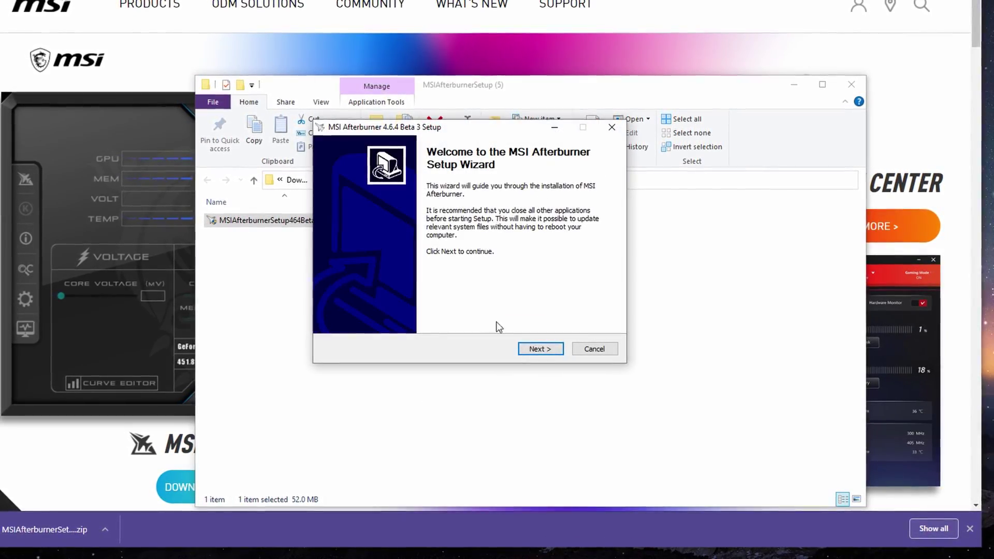
- Accept the license, keep both components and the default install location, and start installing
click(541, 348)
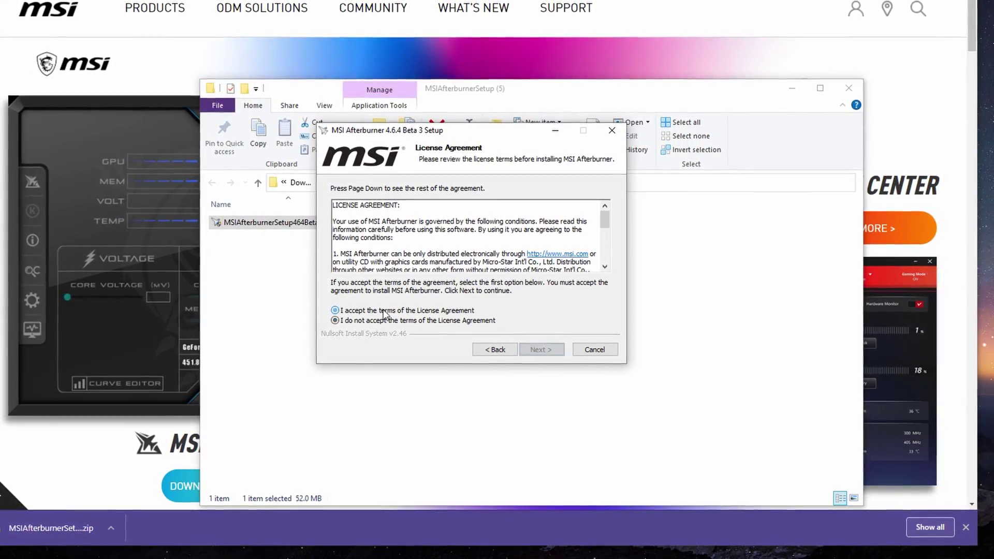
click(335, 310)
scroll(607, 241, down, 10)
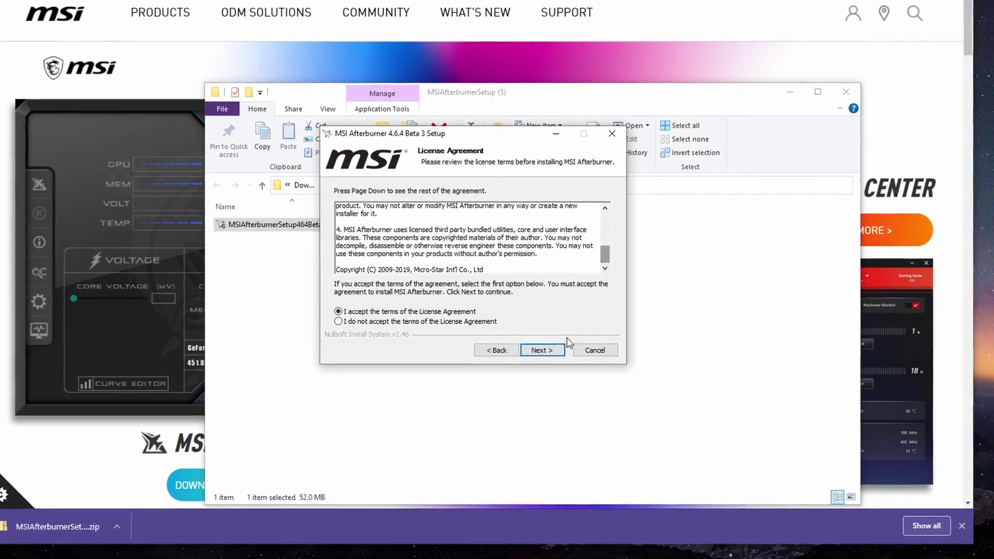
click(553, 350)
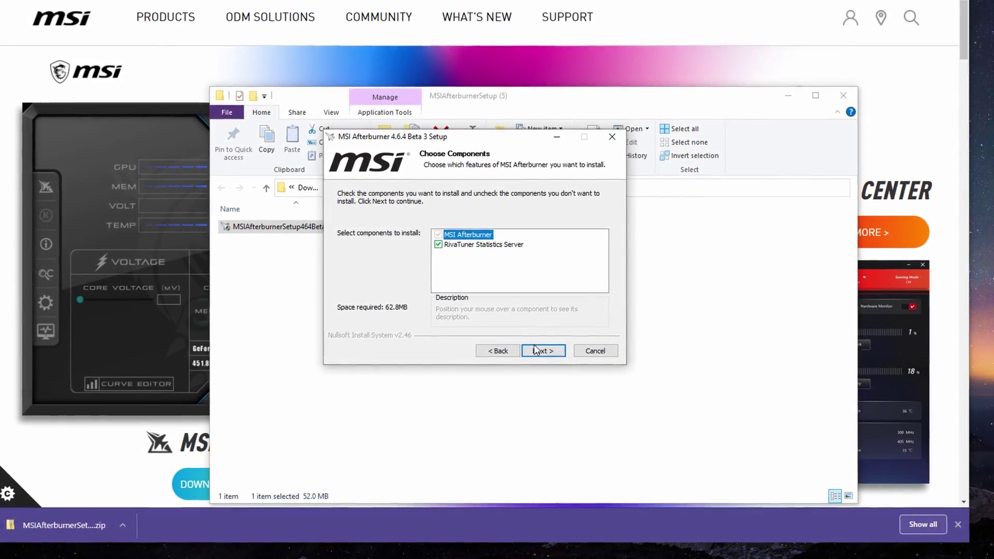
click(536, 351)
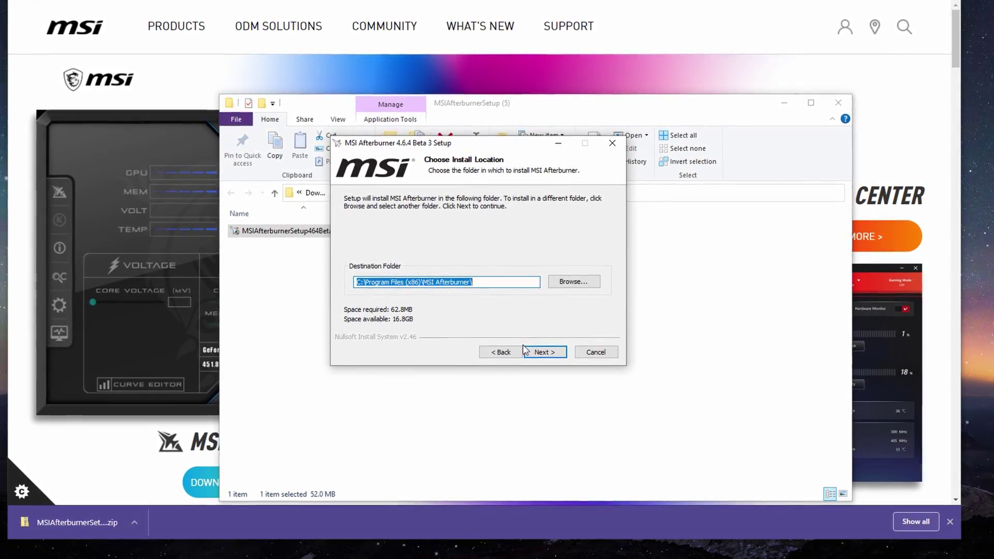
click(525, 351)
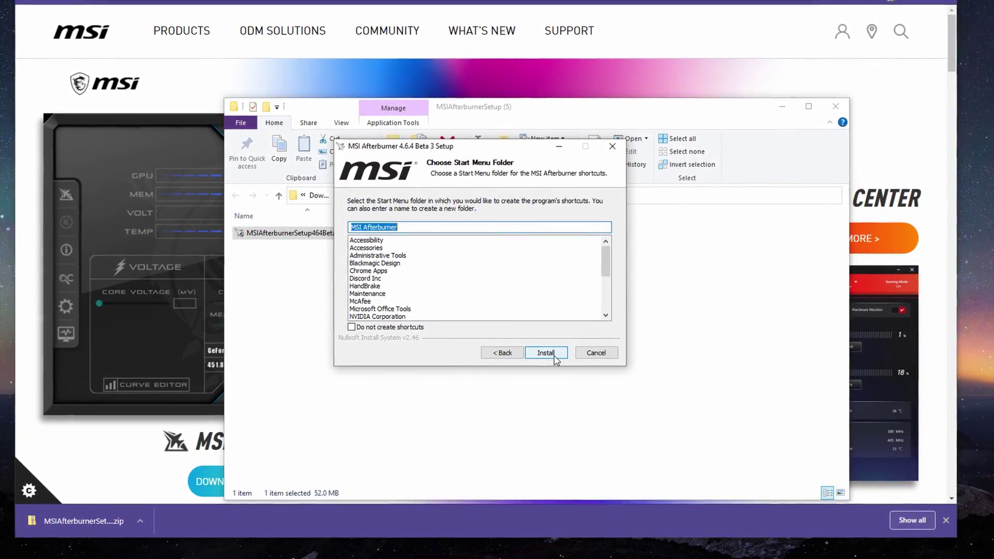
click(554, 357)
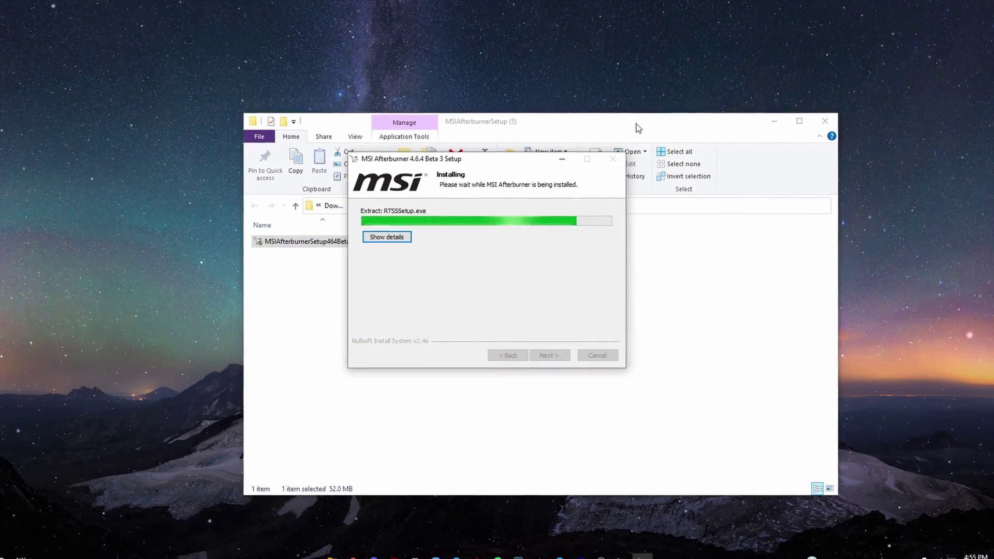
- Complete setup in English, skipping the RivaTuner Statistics Server reinstall, and finish the wizard
click(774, 121)
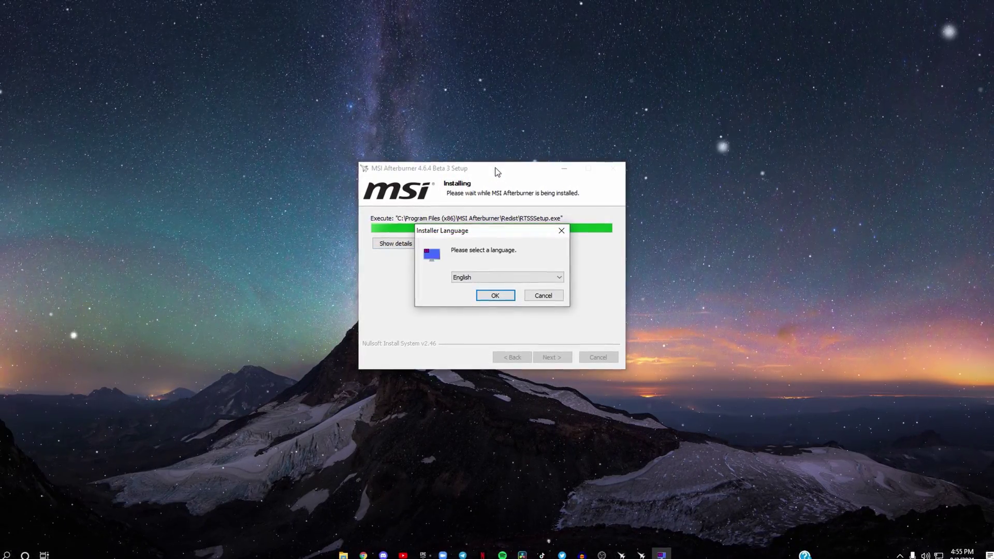
click(496, 298)
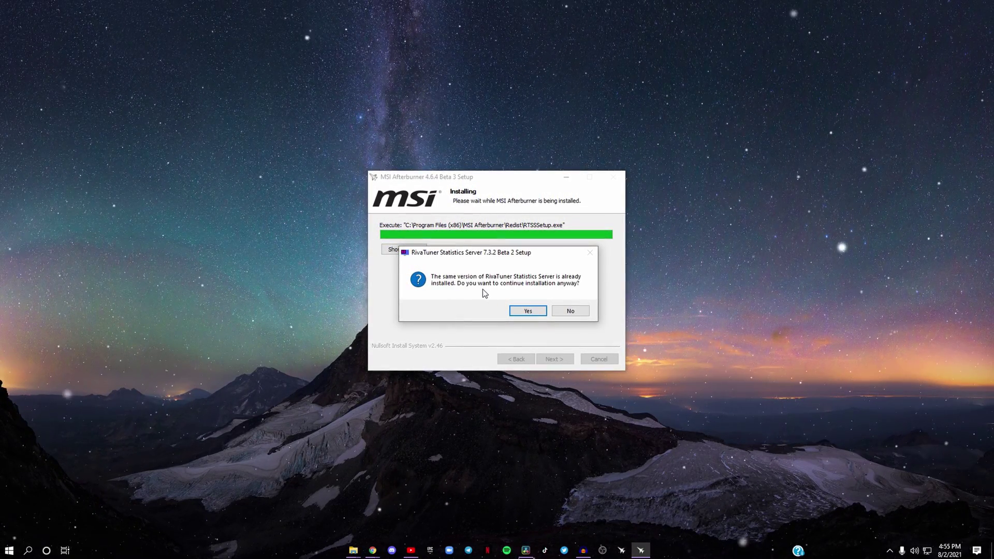
click(567, 311)
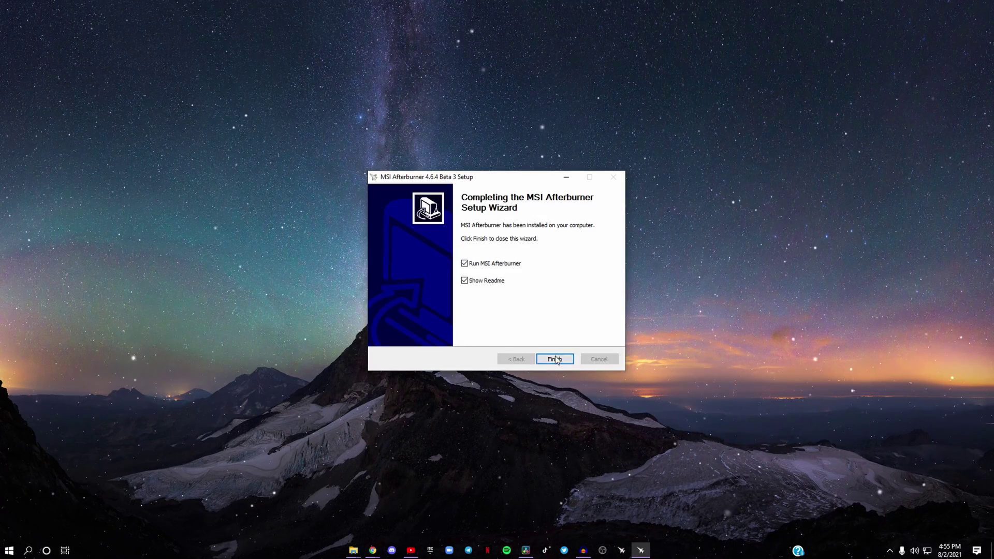
click(556, 360)
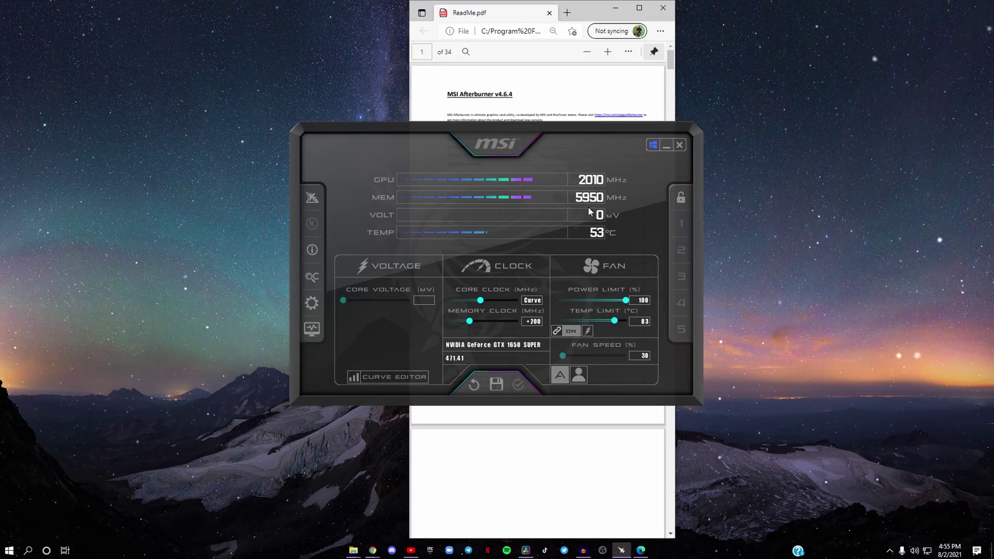
- Maximise the ReadMe.pdf in Edge, scroll to the page 5 revision history, and close it
click(641, 9)
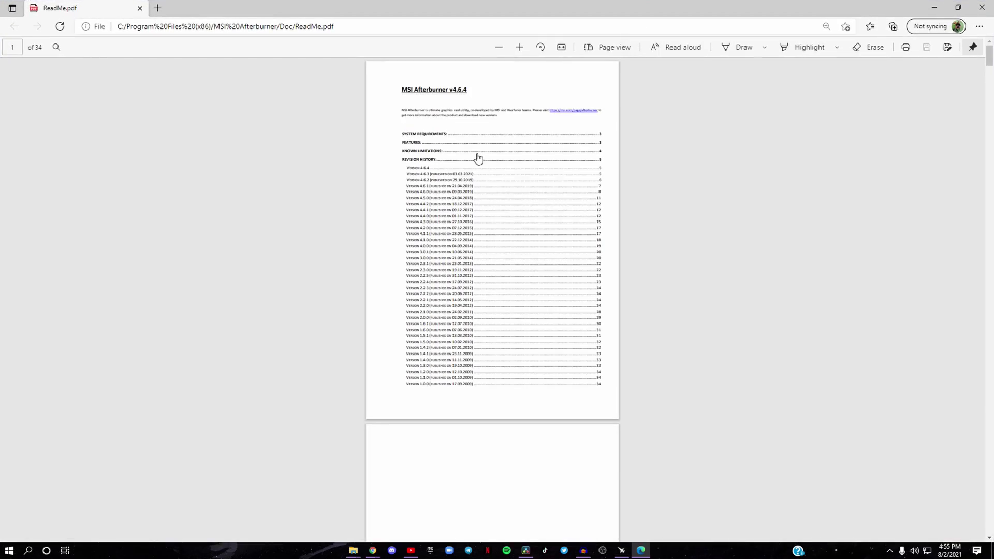
scroll(478, 158, down, 15)
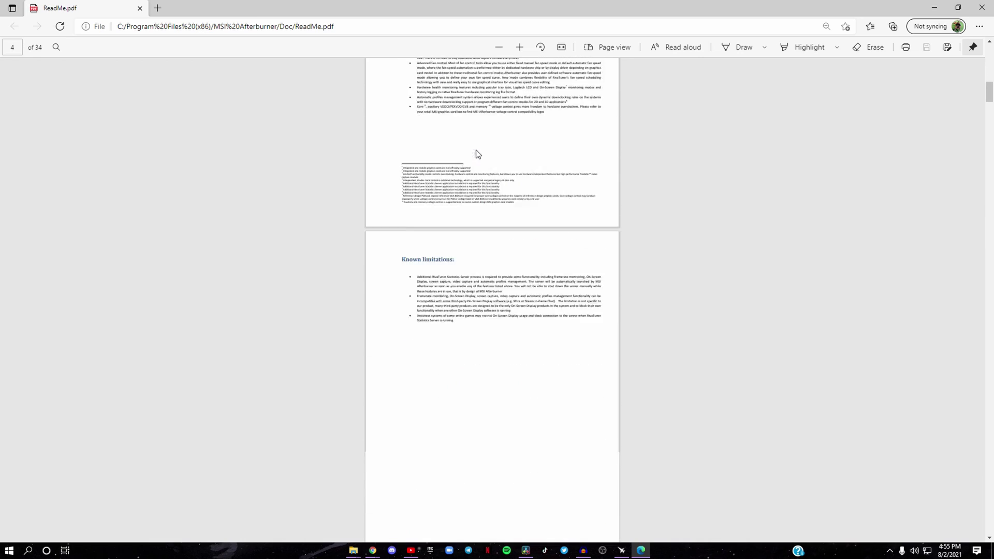
scroll(477, 154, down, 8)
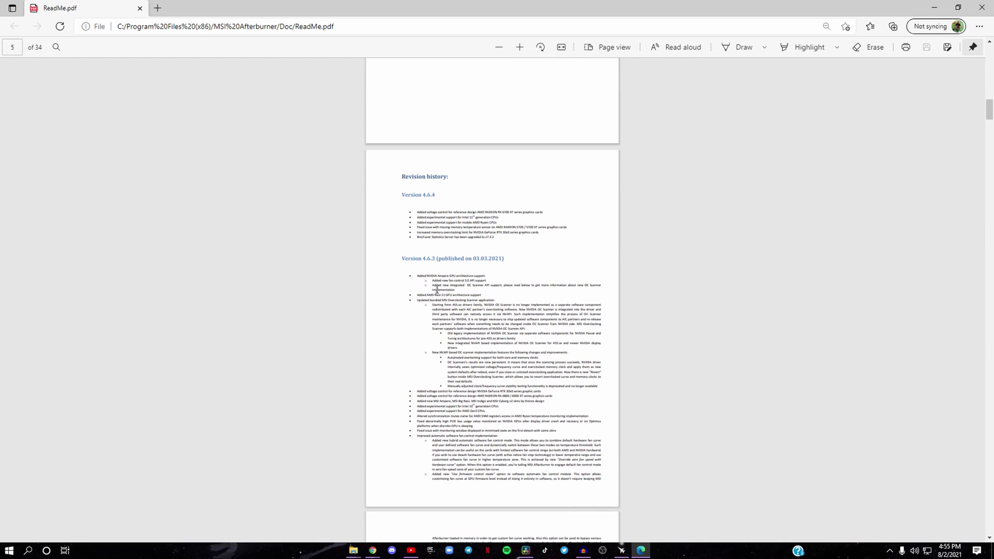
click(984, 5)
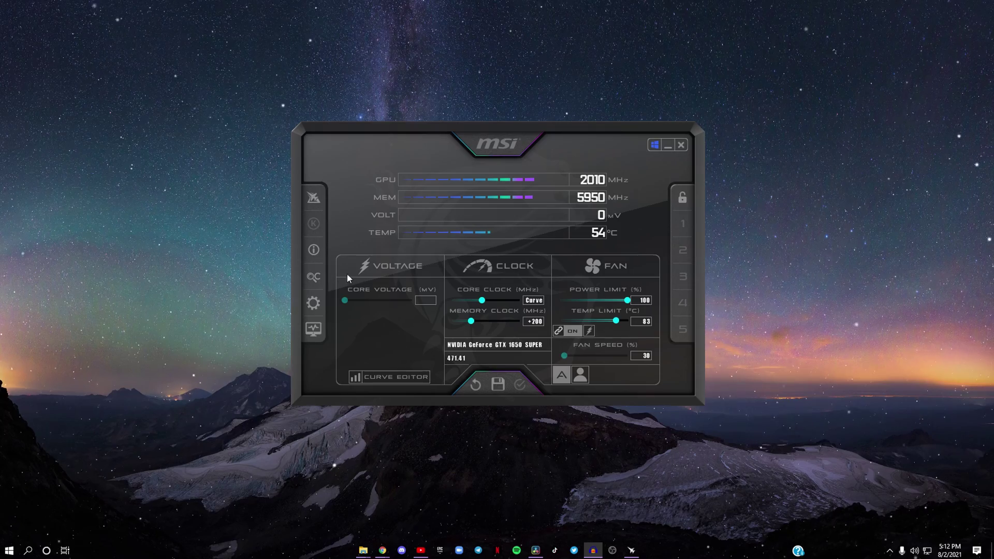
- Open the Overclocking Scanner from the OC icon in Afterburner's left sidebar
click(314, 279)
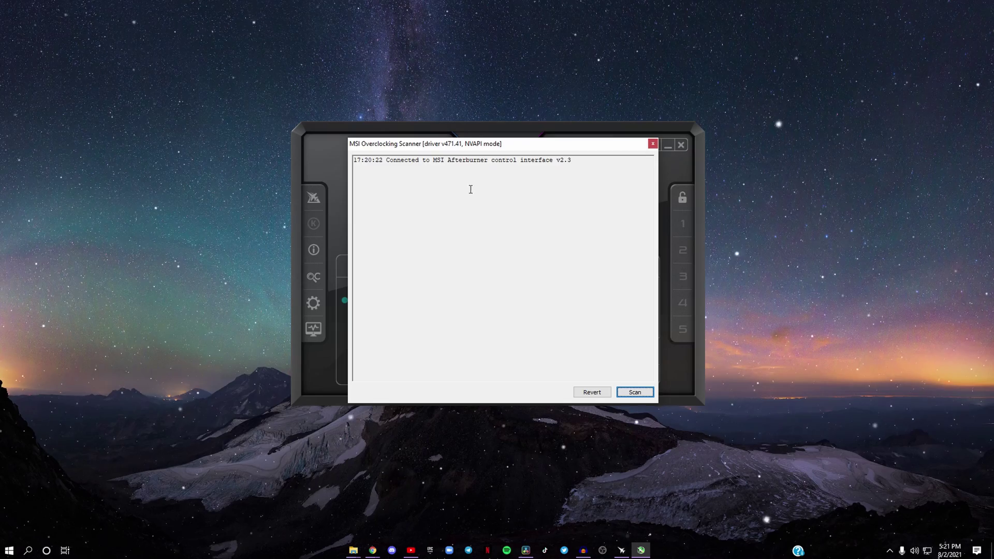
- Start an overclocking scan, then close the scanner after the scan is cancelled
click(634, 393)
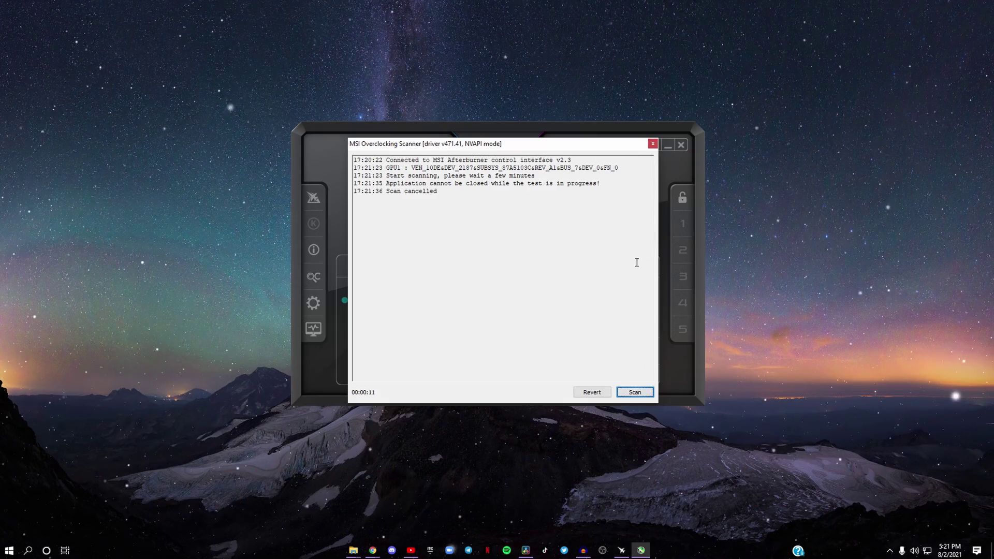
click(653, 143)
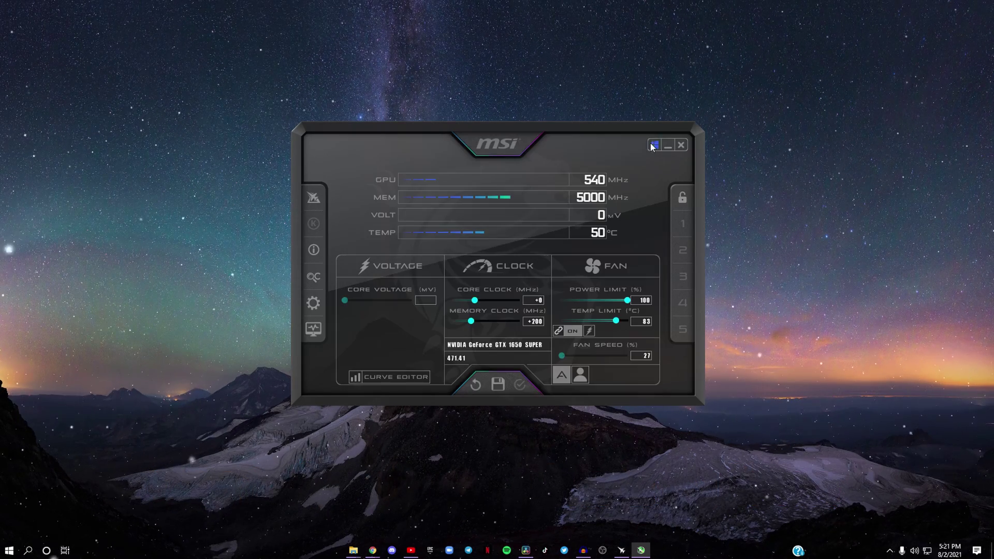
- Open the Curve Editor showing frequency against voltage from 700 to 1250 mV
click(379, 379)
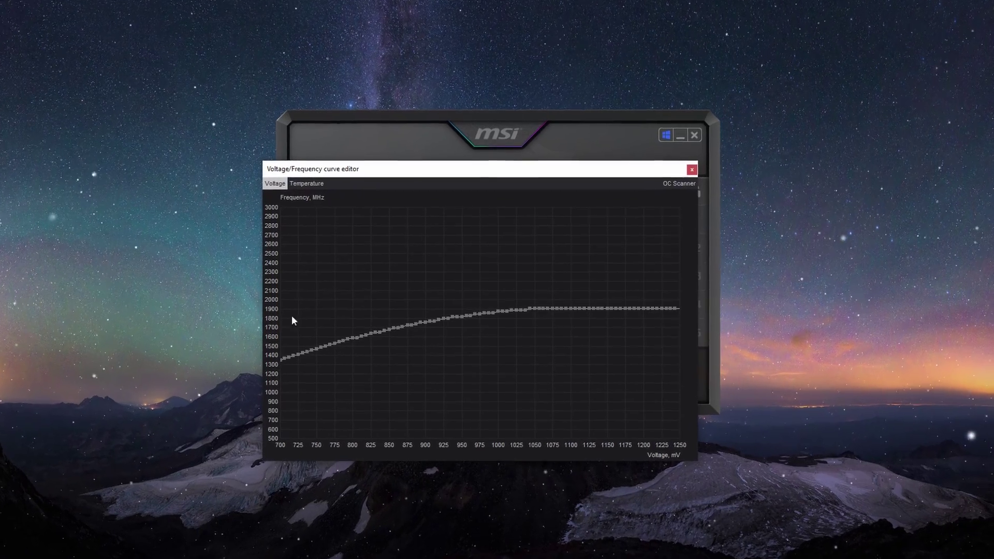